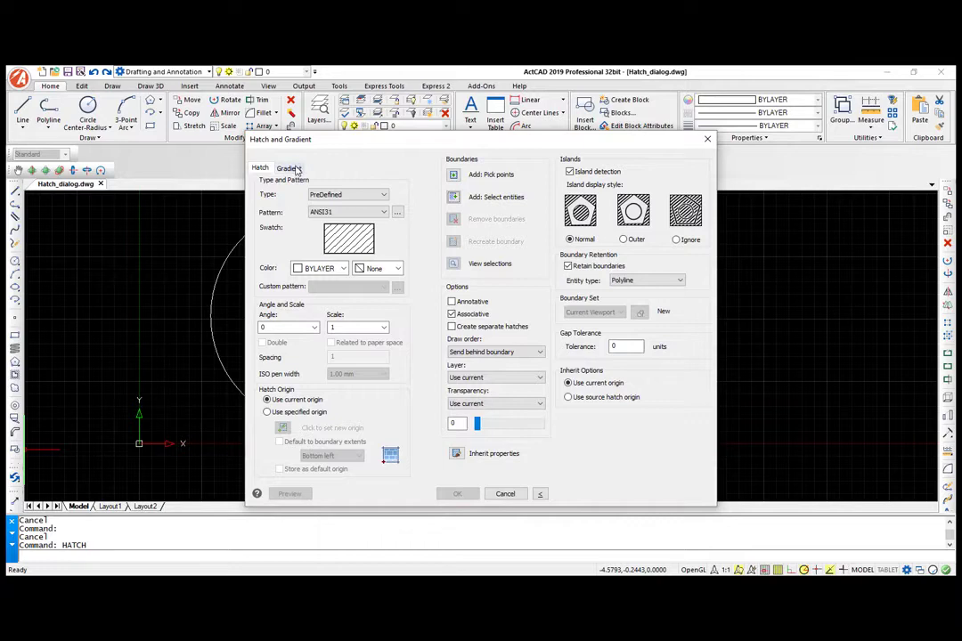
Step: Set up a two-color blue and yellow gradient fill with the second swatch in the first row at a 15° angle
{"action": "left_click", "coordinate": [292, 168]}
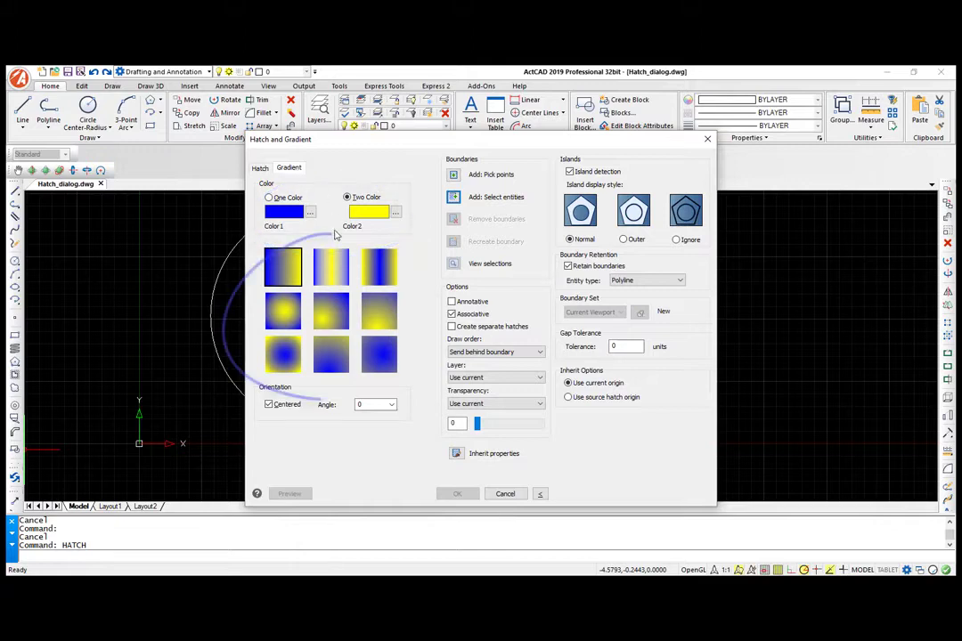
{"action": "left_click", "coordinate": [330, 277]}
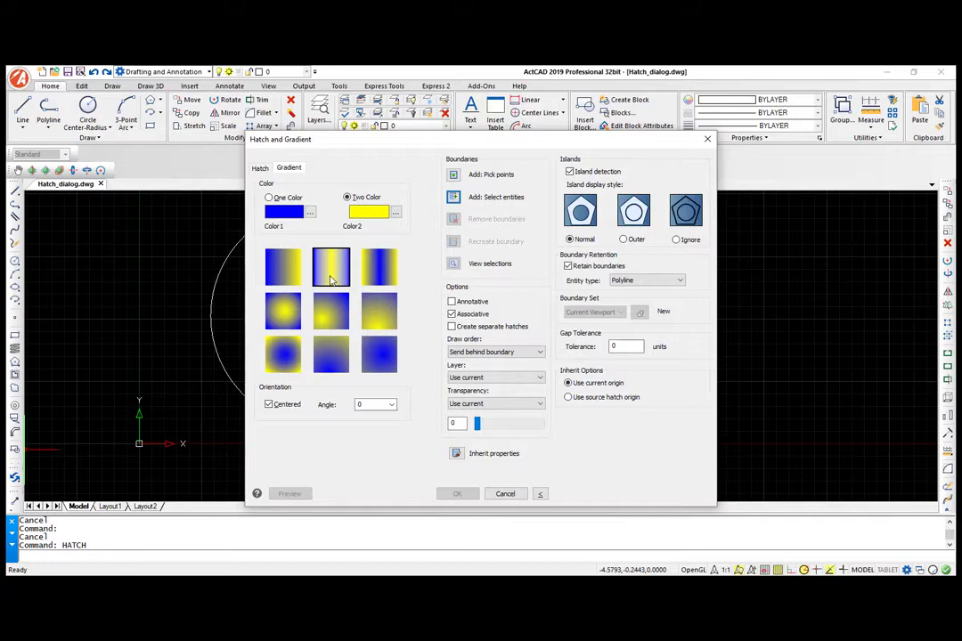
{"action": "left_click", "coordinate": [392, 406]}
{"action": "left_click", "coordinate": [392, 406]}
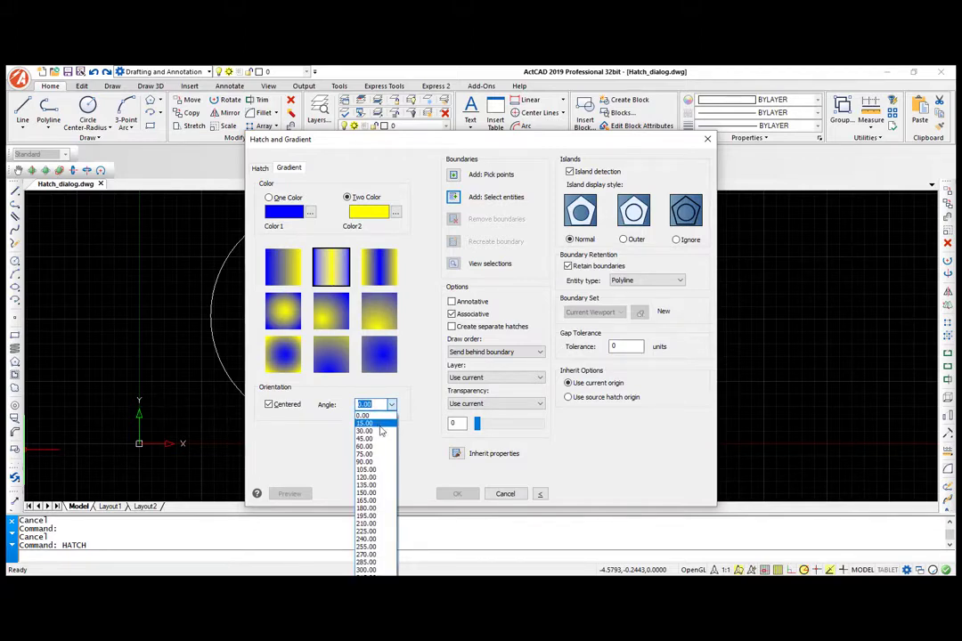
{"action": "left_click", "coordinate": [379, 423]}
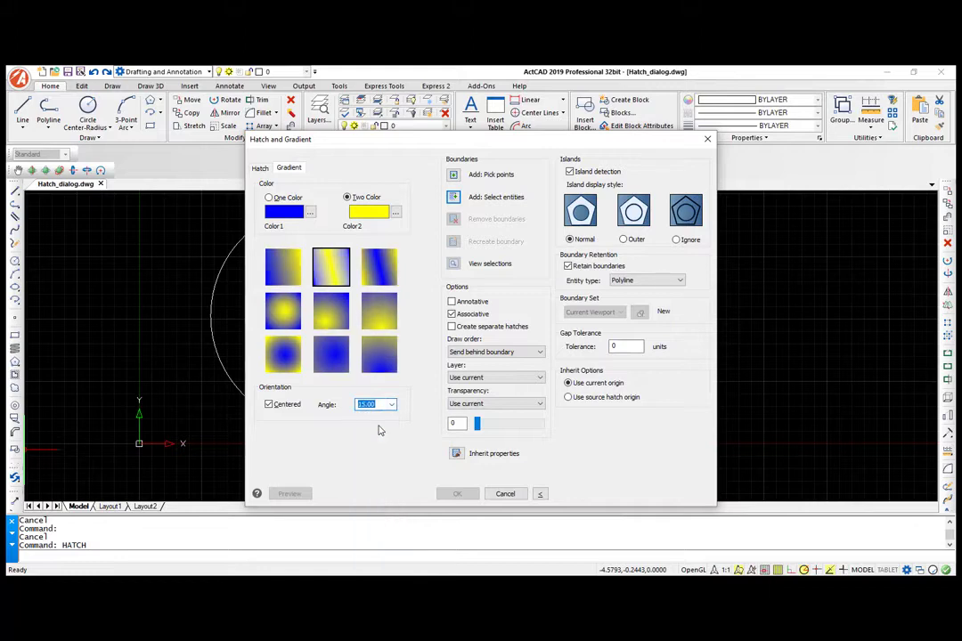
Step: Select the circle as the boundary and apply the gradient fill to it
{"action": "left_click", "coordinate": [454, 198]}
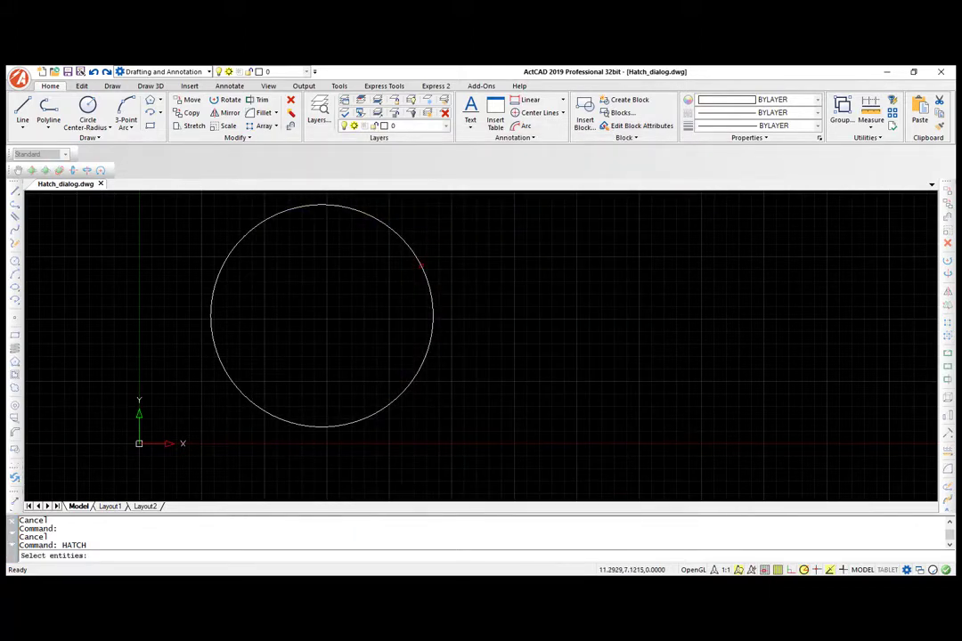
{"action": "left_click", "coordinate": [420, 265]}
{"action": "key", "text": "Return"}
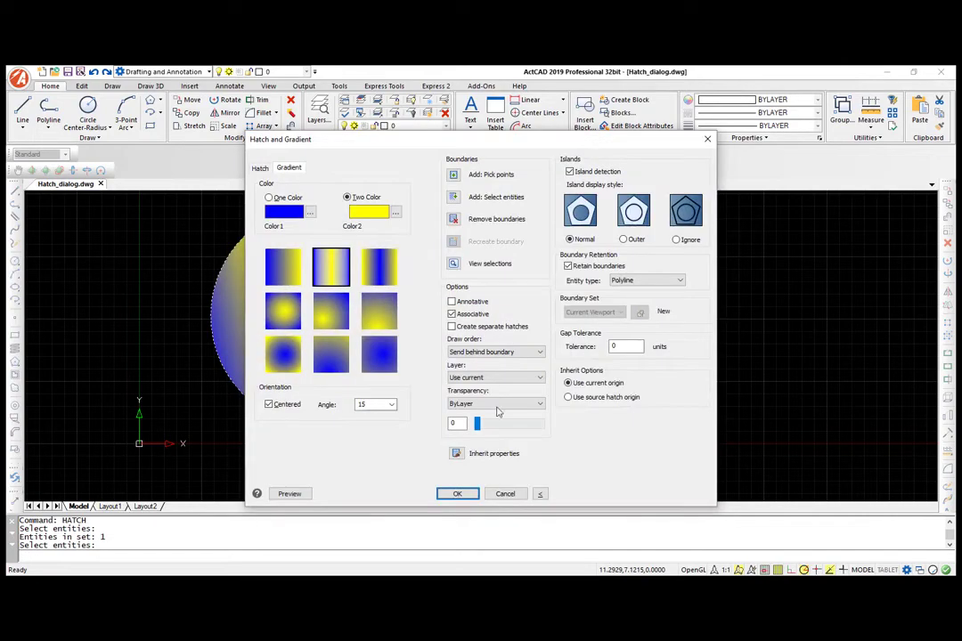
{"action": "left_click", "coordinate": [456, 494]}
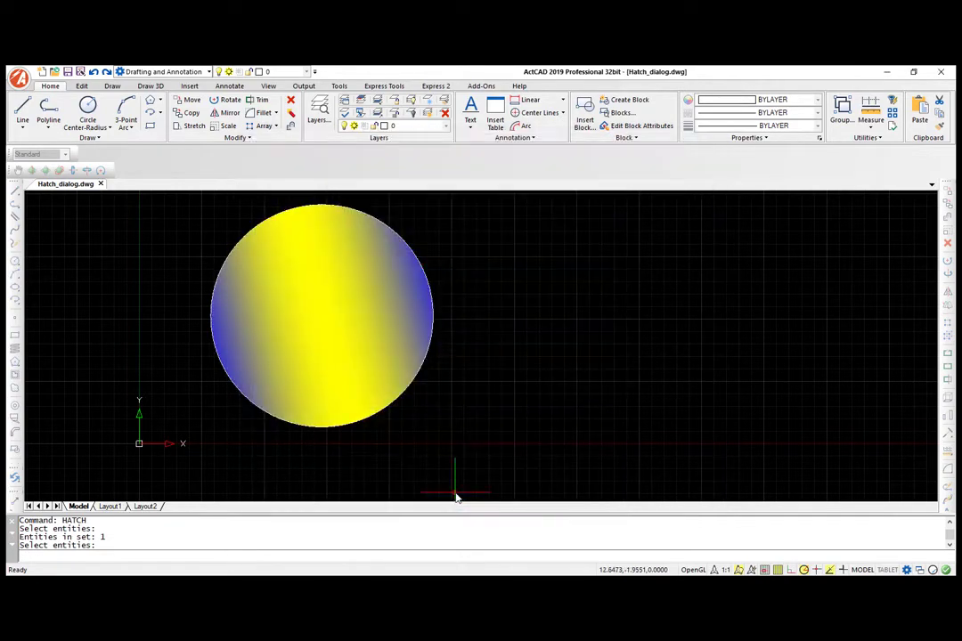
Step: Start another hatch and review its pattern color, background color and transparency options
{"action": "key", "text": "Return"}
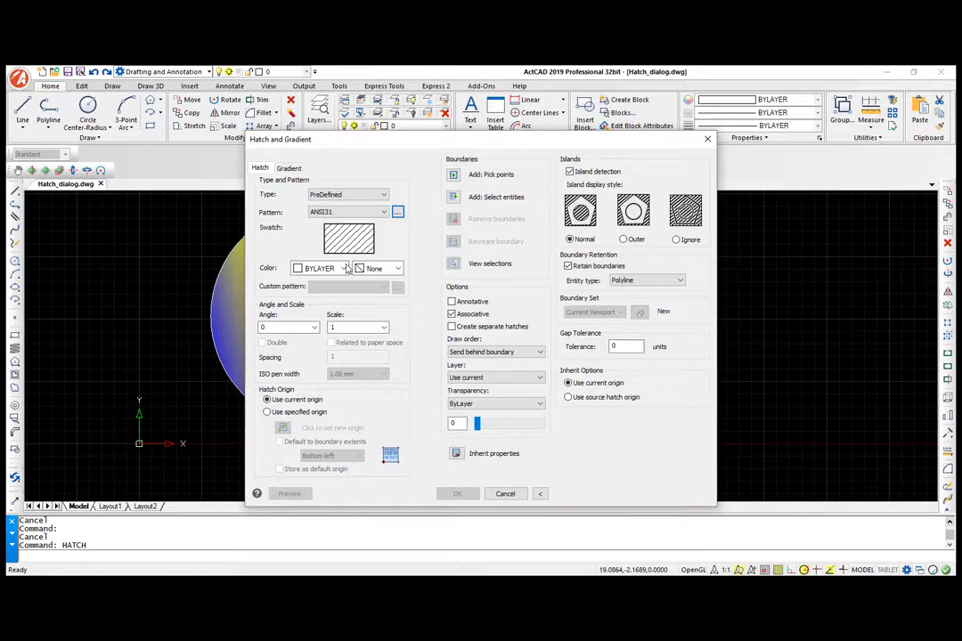
{"action": "left_click", "coordinate": [342, 268]}
{"action": "left_click", "coordinate": [318, 278]}
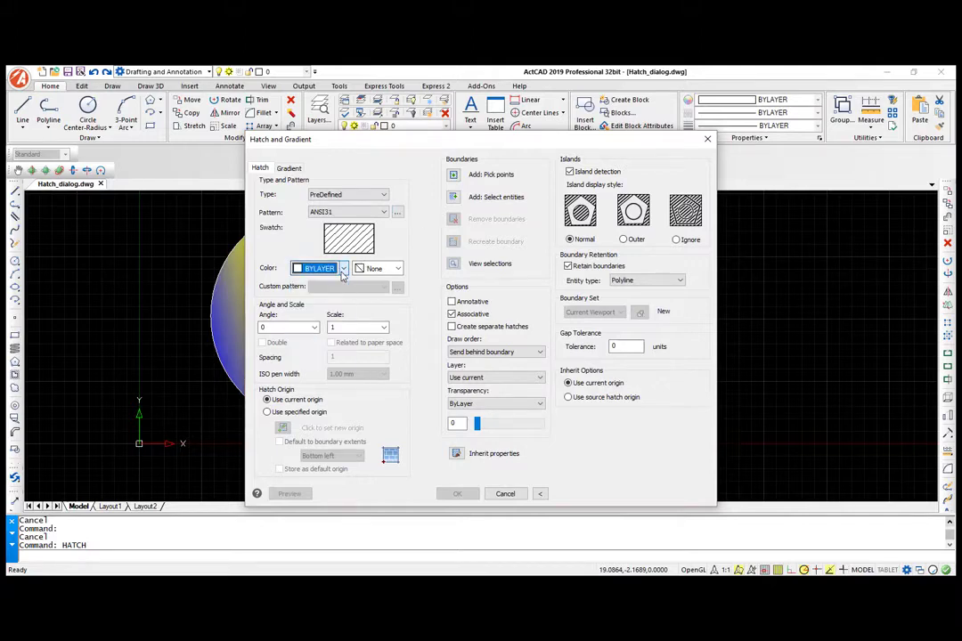
{"action": "left_click", "coordinate": [398, 269]}
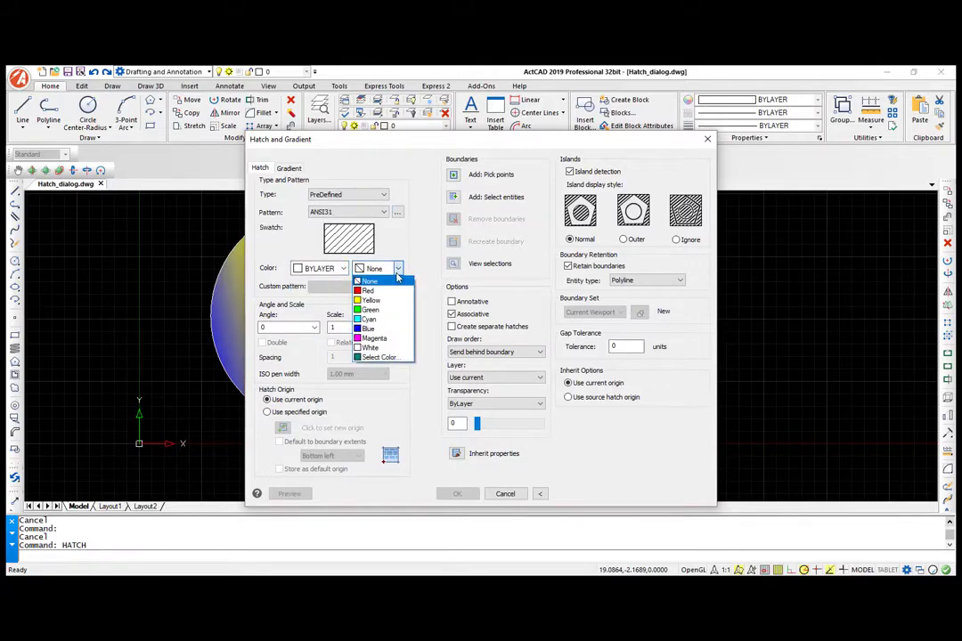
{"action": "left_click", "coordinate": [397, 279]}
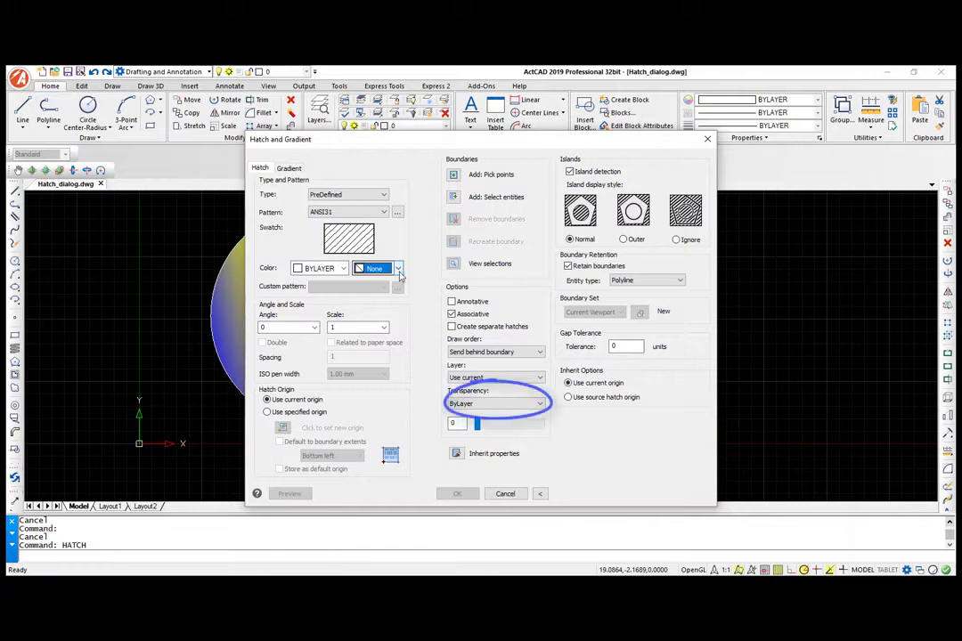
{"action": "left_click", "coordinate": [540, 405]}
{"action": "left_click", "coordinate": [492, 437]}
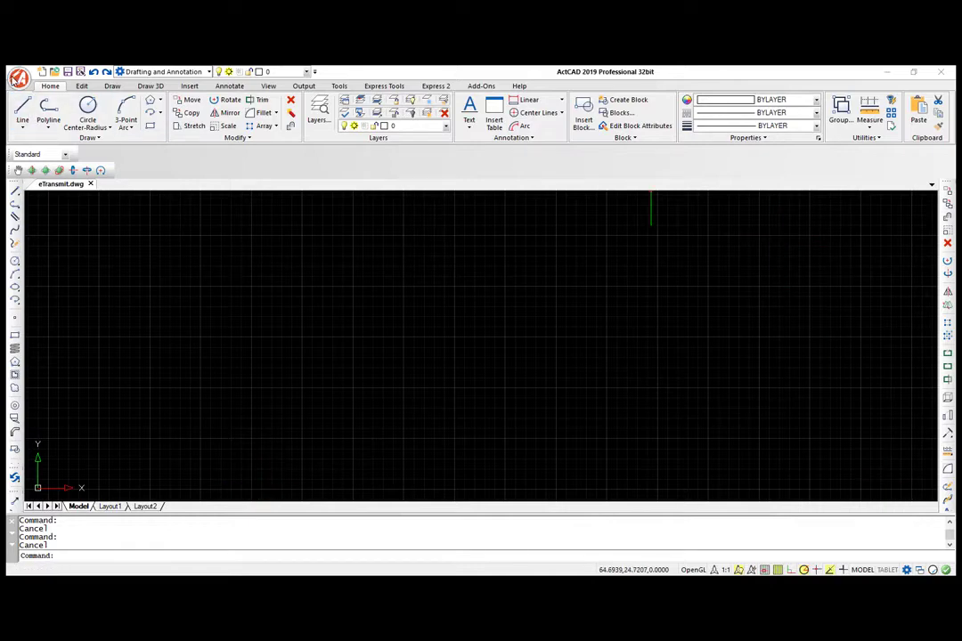
Step: Create an eTransmit package for the drawing and preview the portland PNG image in its file table
{"action": "left_click", "coordinate": [19, 79]}
{"action": "mouse_move", "coordinate": [105, 294]}
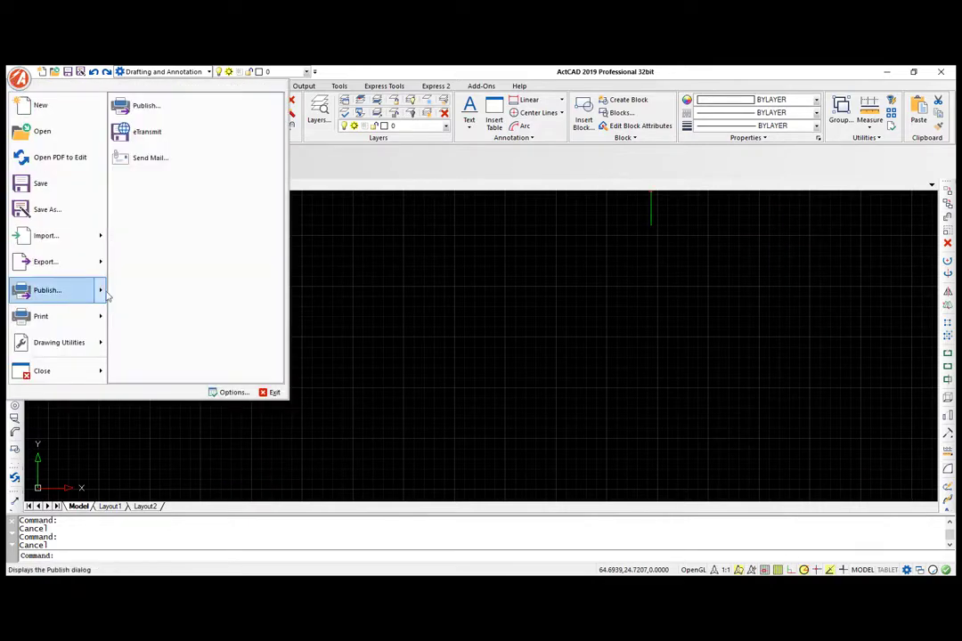
{"action": "left_click", "coordinate": [161, 138]}
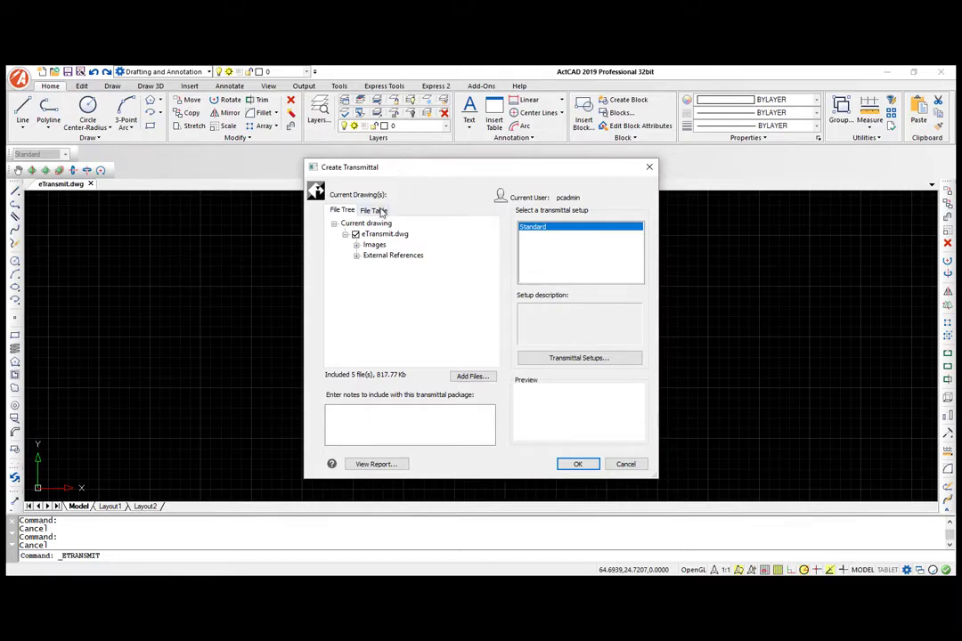
{"action": "left_click", "coordinate": [374, 210]}
{"action": "left_click", "coordinate": [379, 274]}
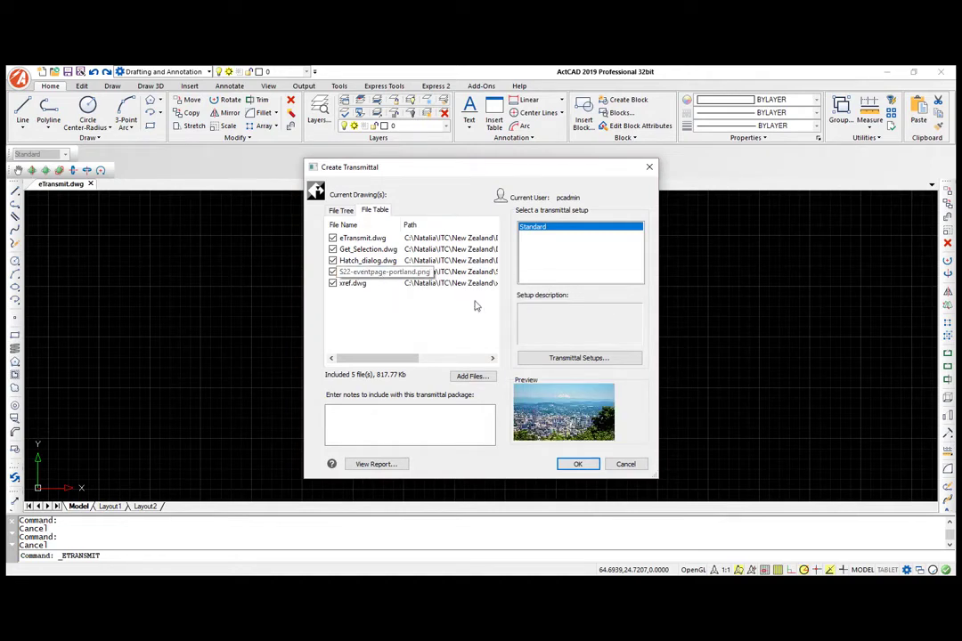
Step: Examine the package type and file format choices in the Standard transmittal setup
{"action": "left_click", "coordinate": [547, 357]}
{"action": "left_click", "coordinate": [553, 327]}
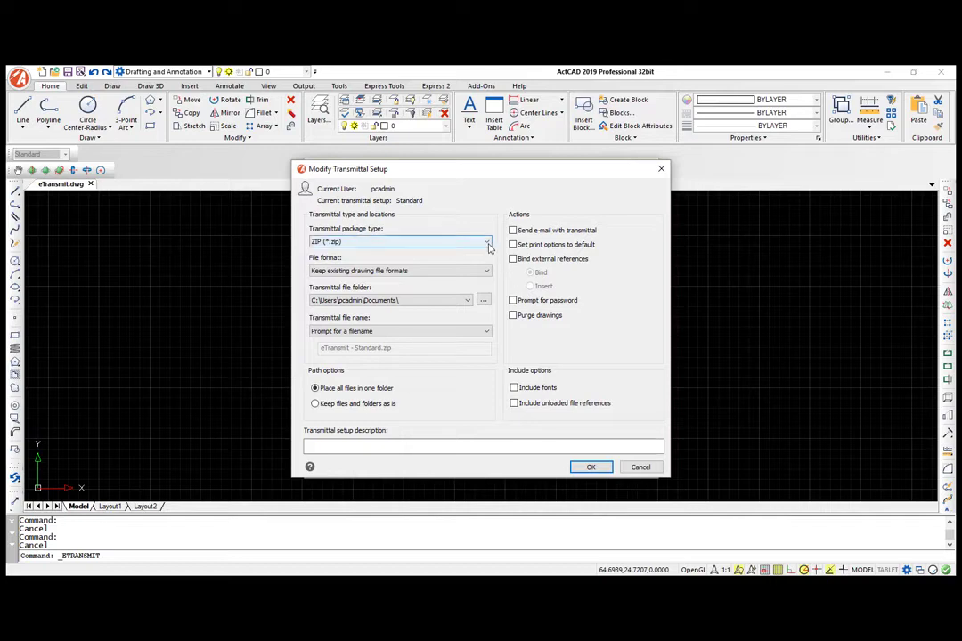
{"action": "left_click", "coordinate": [488, 246]}
{"action": "left_click", "coordinate": [488, 266]}
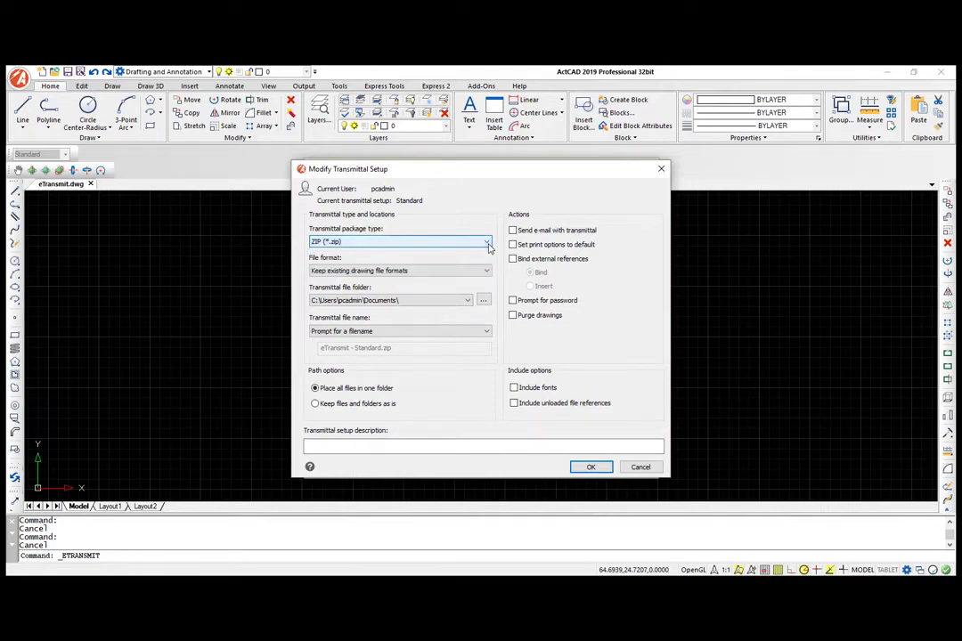
{"action": "left_click", "coordinate": [488, 274]}
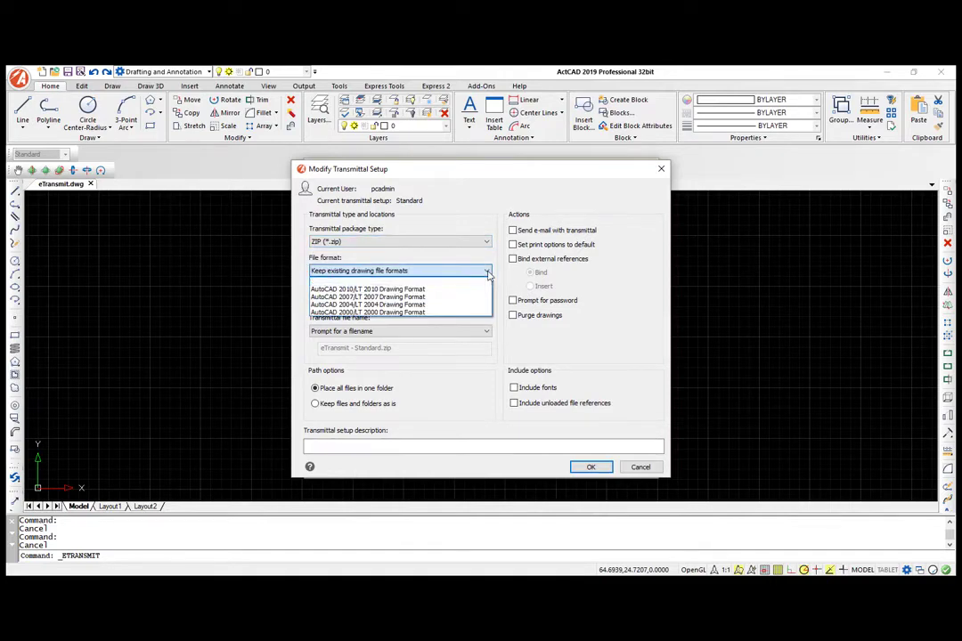
{"action": "left_click", "coordinate": [488, 274]}
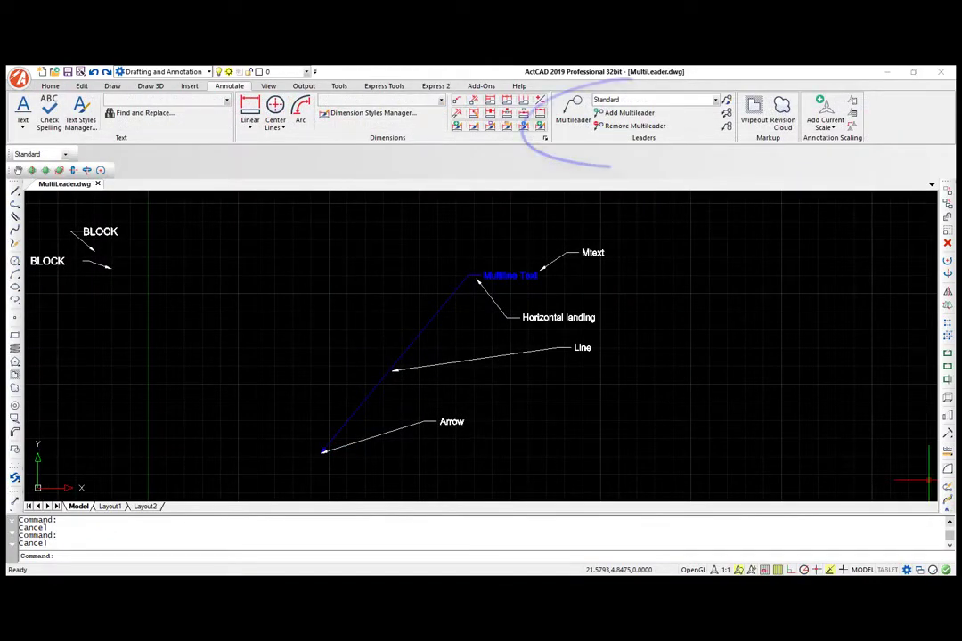
Step: Draw a multileader in the open area below the BLOCK leaders, with the text "mtext"
{"action": "left_click", "coordinate": [573, 107]}
{"action": "left_click", "coordinate": [197, 430]}
{"action": "left_click", "coordinate": [260, 339]}
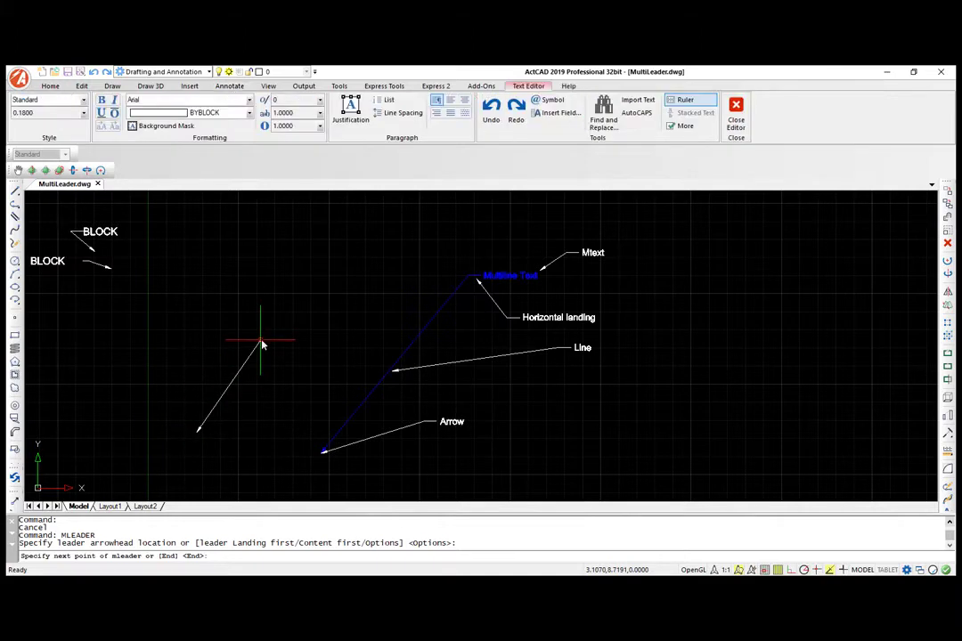
{"action": "type", "text": "mtext"}
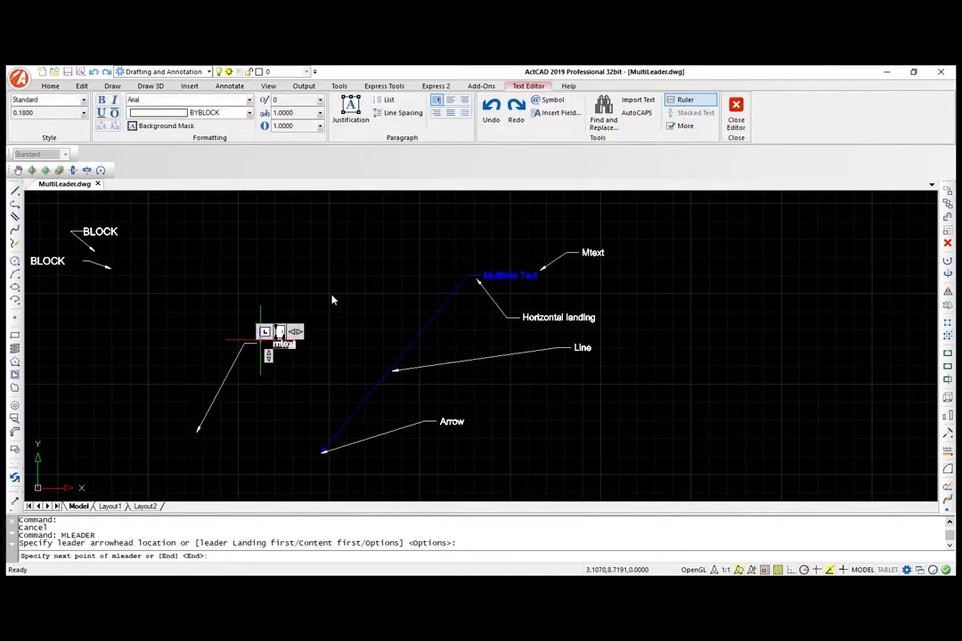
{"action": "left_click", "coordinate": [736, 116]}
Step: Review the leader format, leader structure and content settings of the Standard multileader style
{"action": "left_click", "coordinate": [728, 106]}
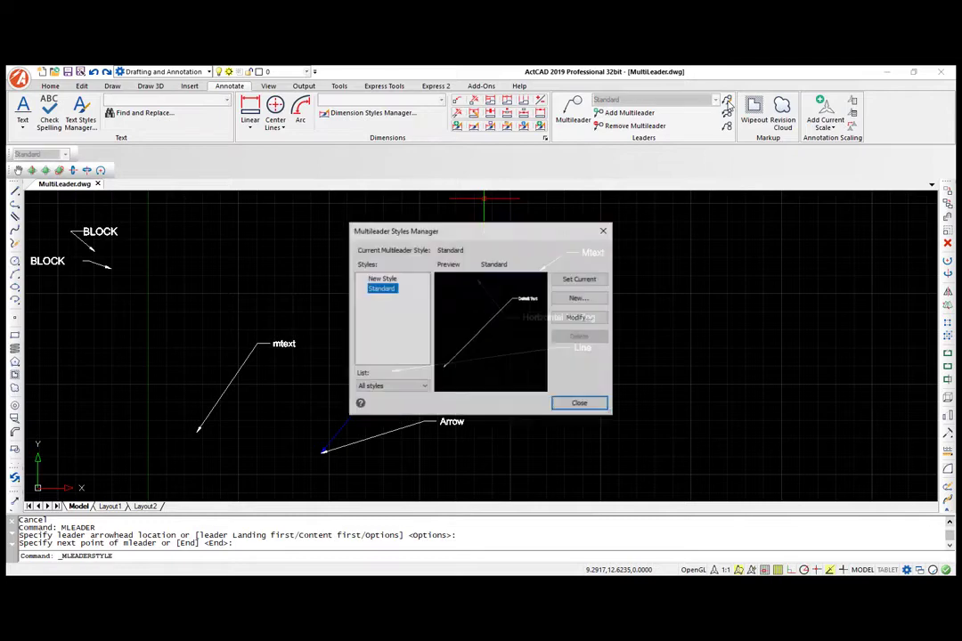
{"action": "left_click", "coordinate": [591, 318]}
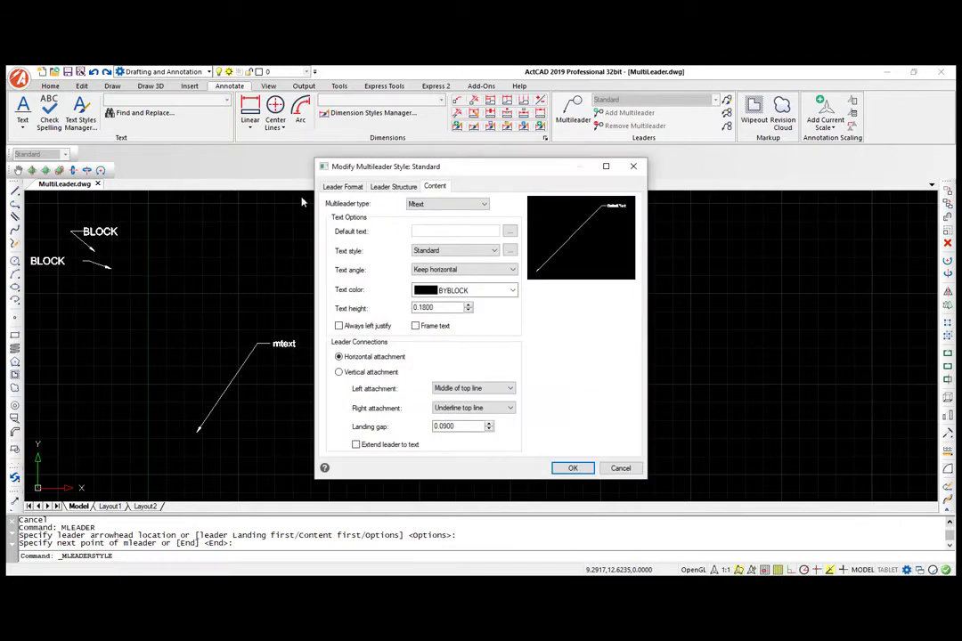
{"action": "left_click", "coordinate": [332, 189]}
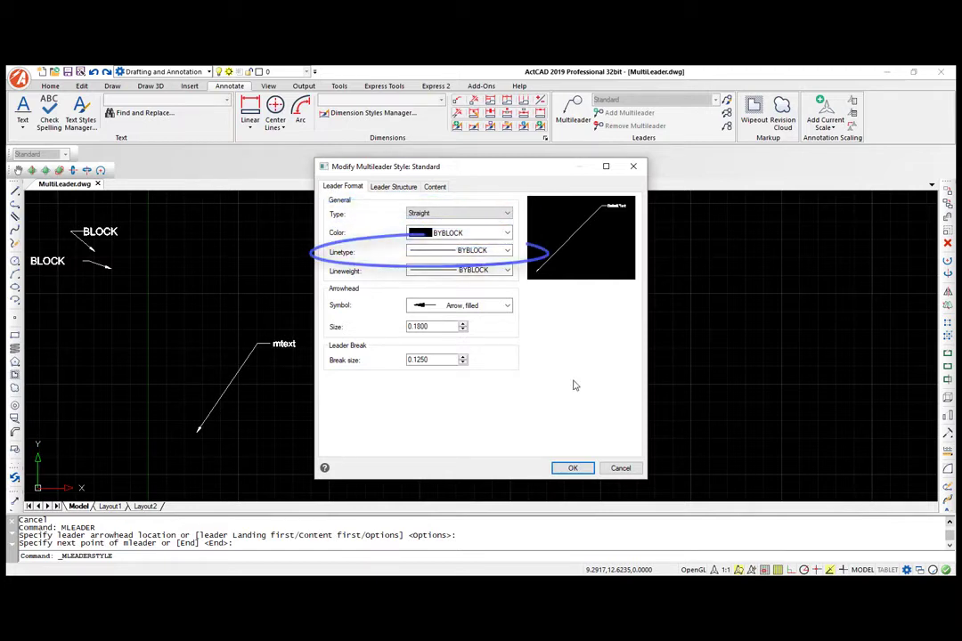
{"action": "key", "text": "ctrl+Tab"}
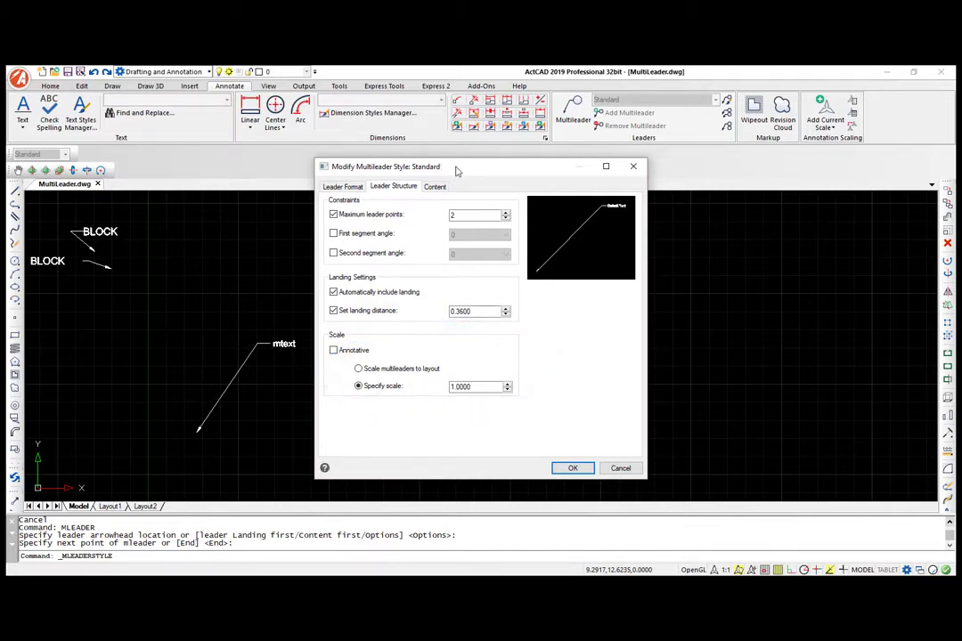
{"action": "left_click", "coordinate": [436, 188]}
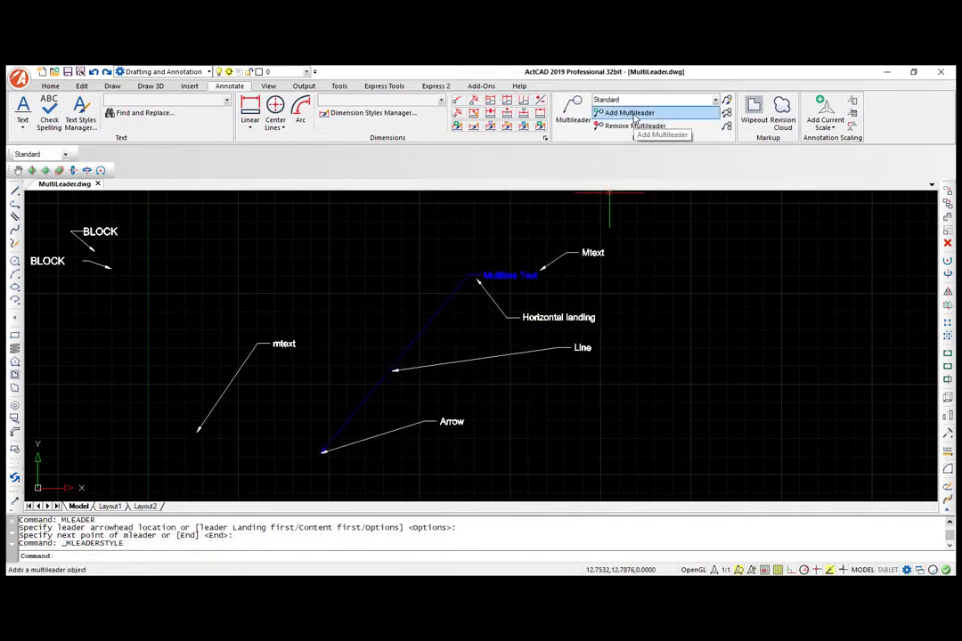
Step: Add three more leader lines to the "mtext" multileader, with arrowheads spaced out beside the original one
{"action": "left_click", "coordinate": [634, 115]}
{"action": "left_click", "coordinate": [276, 344]}
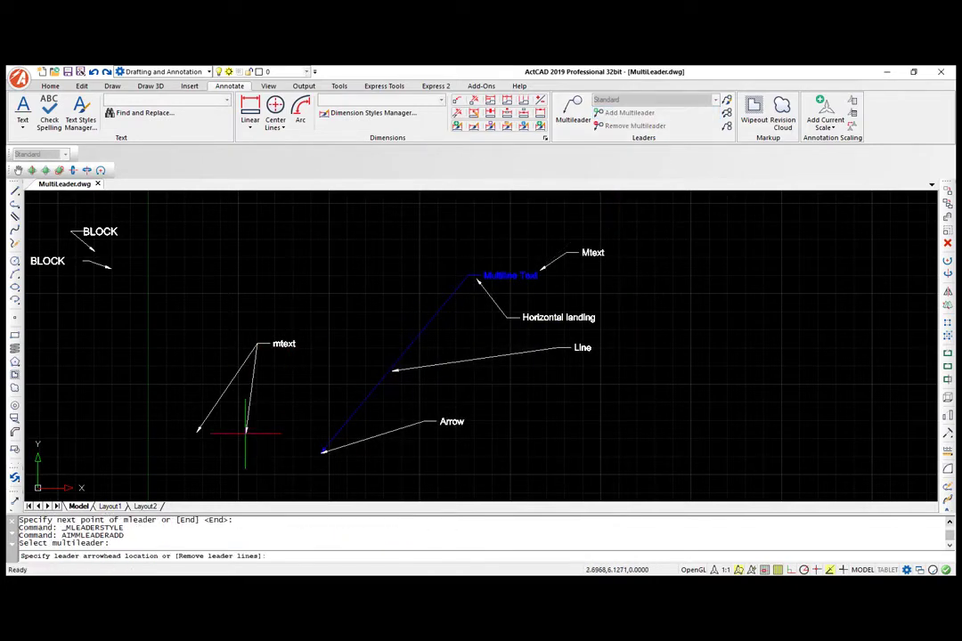
{"action": "left_click", "coordinate": [246, 432]}
{"action": "left_click", "coordinate": [273, 428]}
{"action": "left_click", "coordinate": [309, 418]}
Step: Remove the three added leader lines from the "mtext" multileader
{"action": "type", "text": "r"}
{"action": "key", "text": "Return"}
{"action": "left_click", "coordinate": [251, 391]}
{"action": "left_click", "coordinate": [266, 392]}
{"action": "left_click", "coordinate": [311, 392]}
{"action": "left_click", "coordinate": [310, 394]}
{"action": "key", "text": "Return"}
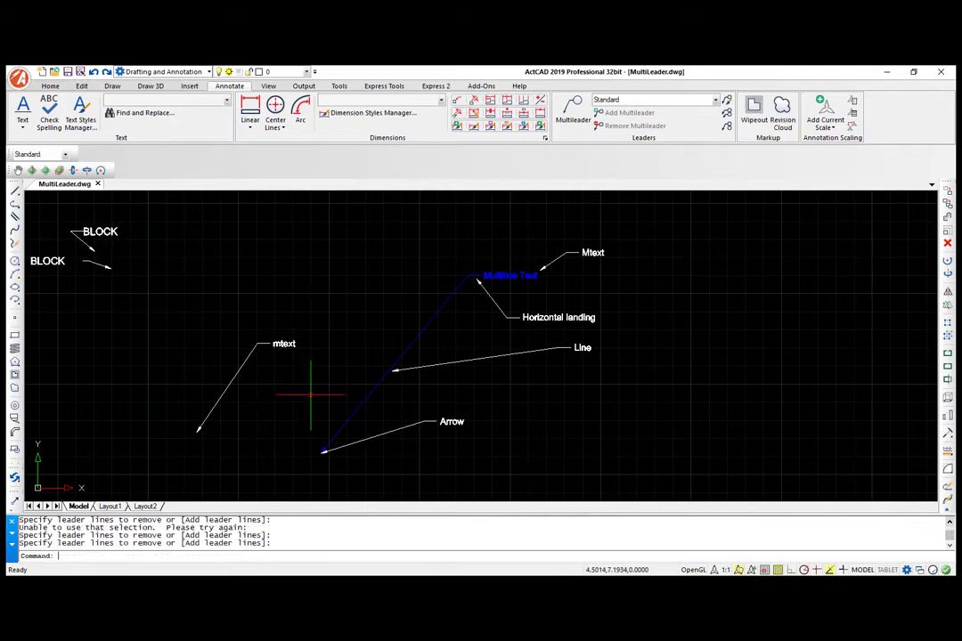
Step: Collect the two BLOCK multileaders vertically into one, placed above the blue Multiline Text leader
{"action": "left_click", "coordinate": [726, 126]}
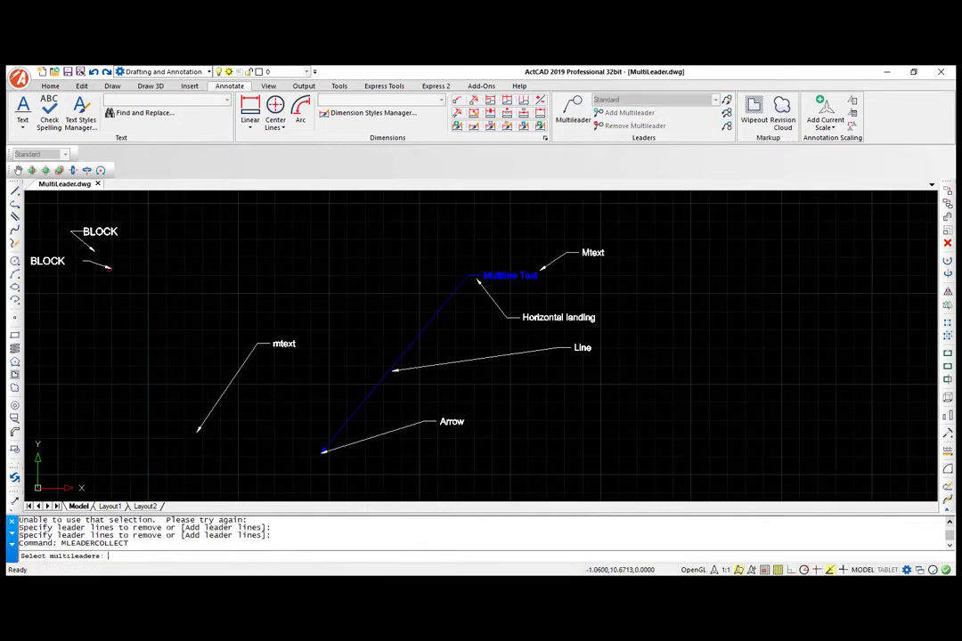
{"action": "left_click", "coordinate": [109, 266]}
{"action": "left_click", "coordinate": [90, 250]}
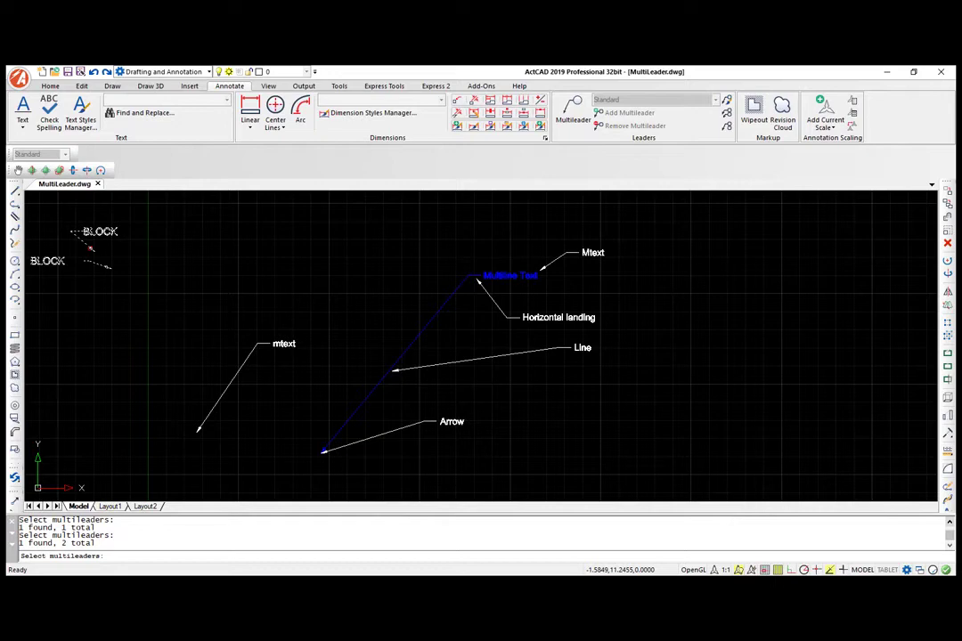
{"action": "key", "text": "Return"}
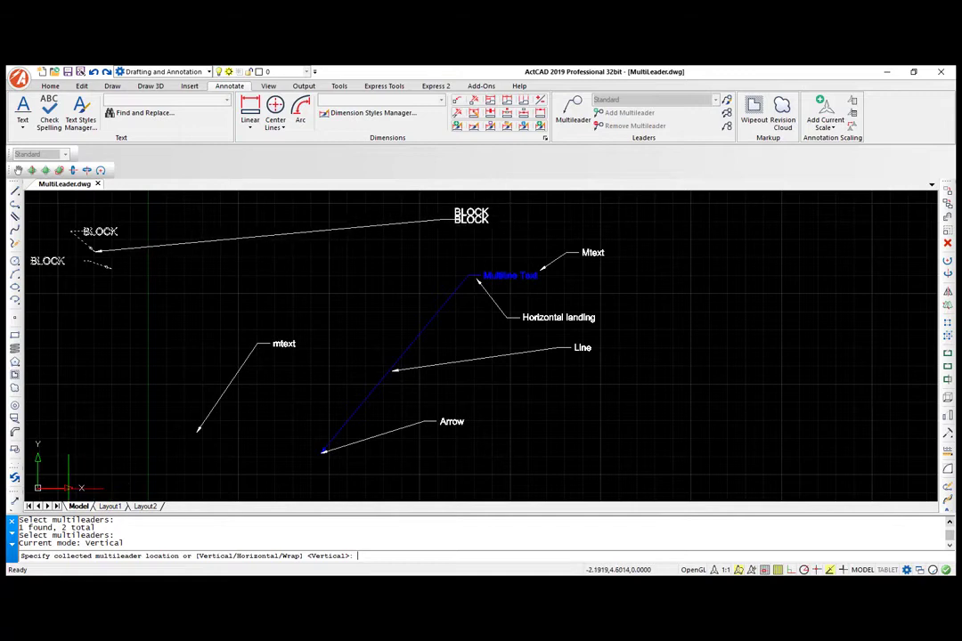
{"action": "key", "text": "Escape"}
Step: Start aligning multileaders, selecting the Mtext and Horizontal landing leaders
{"action": "left_click", "coordinate": [726, 113]}
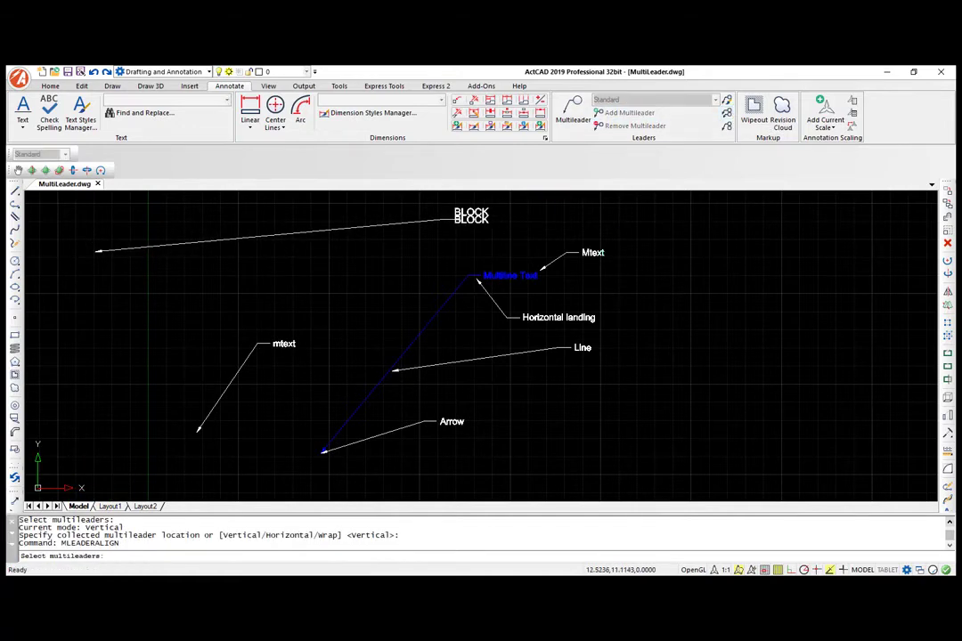
{"action": "left_click", "coordinate": [599, 252]}
{"action": "left_click", "coordinate": [487, 285]}
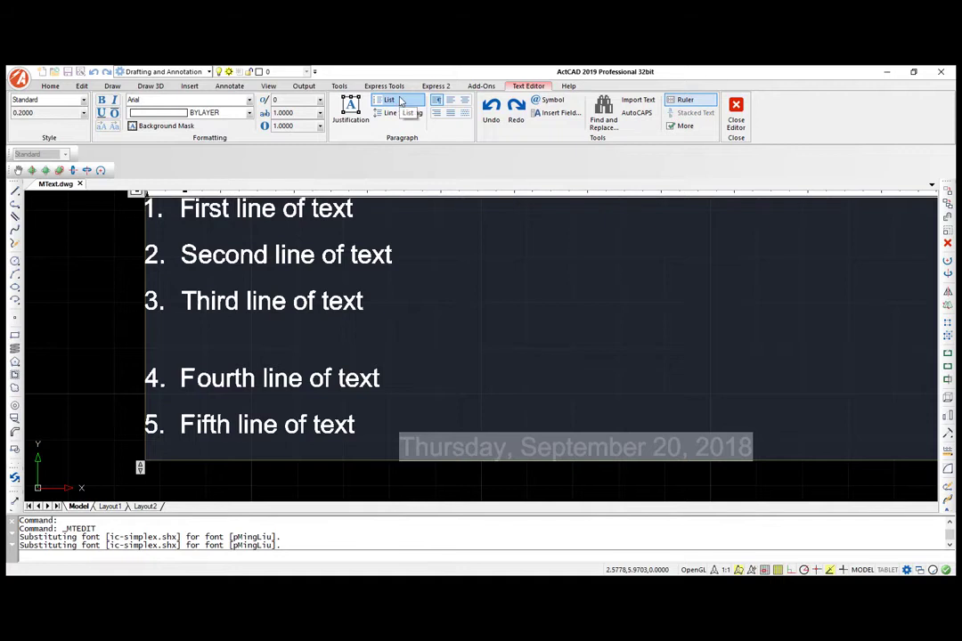
Step: Restart the list numbering at the third line of text, and set the whole list back to continued numbering
{"action": "left_click", "coordinate": [400, 101]}
{"action": "left_click", "coordinate": [419, 147]}
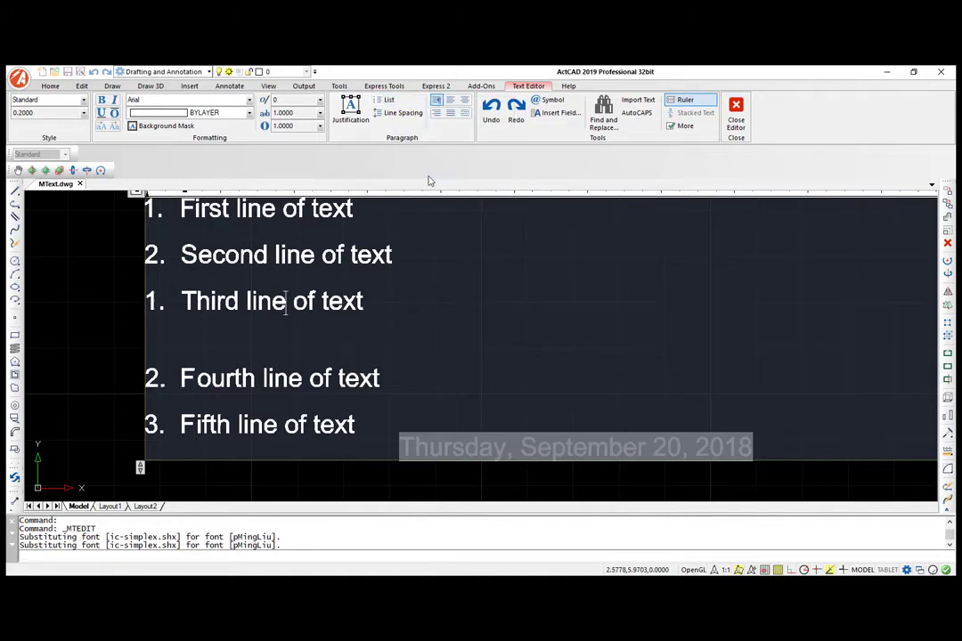
{"action": "key", "text": "ctrl+a"}
{"action": "left_click", "coordinate": [387, 99]}
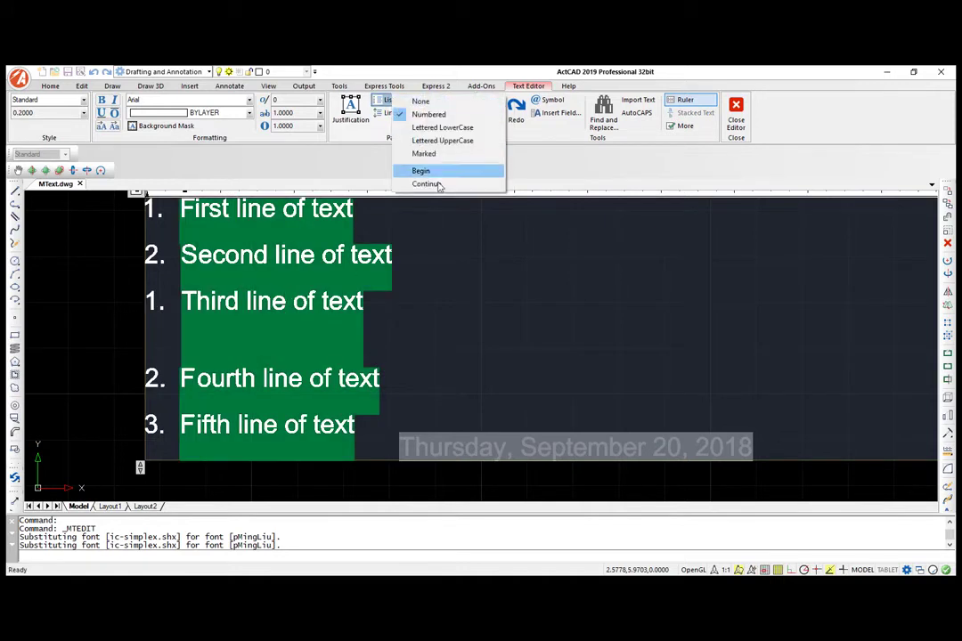
{"action": "left_click", "coordinate": [432, 183]}
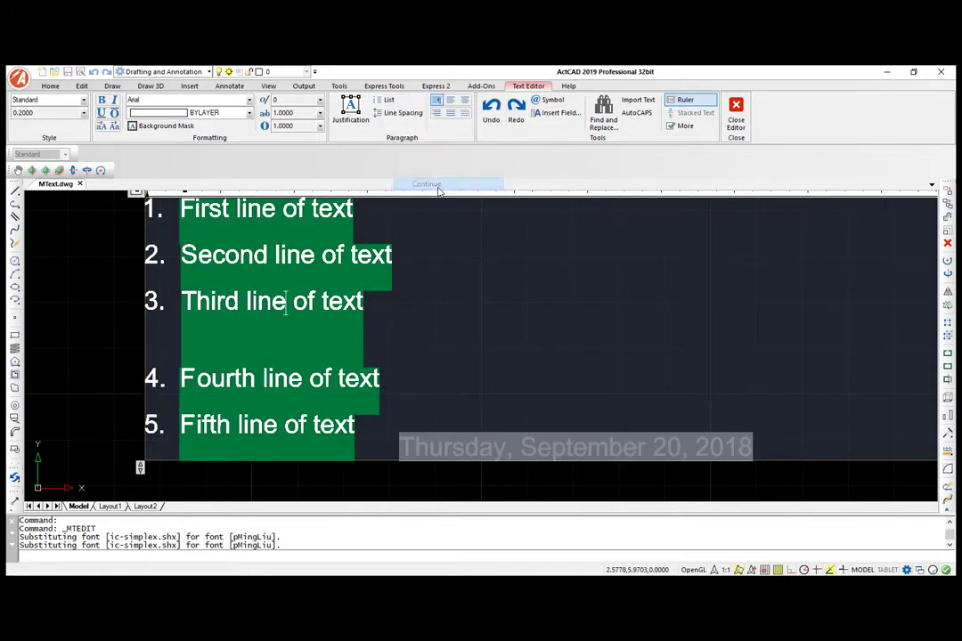
{"action": "left_click", "coordinate": [361, 129]}
{"action": "left_click", "coordinate": [350, 117]}
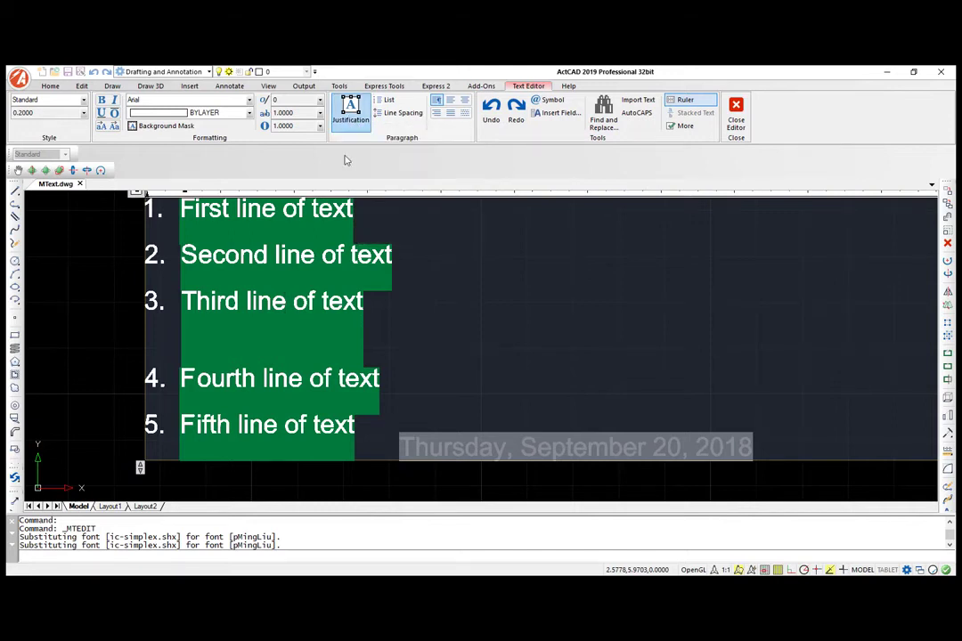
Step: Combine the second and third lines of the numbered multiline text into a single paragraph
{"action": "left_click_drag", "start_coordinate": [181, 256], "coordinate": [363, 304]}
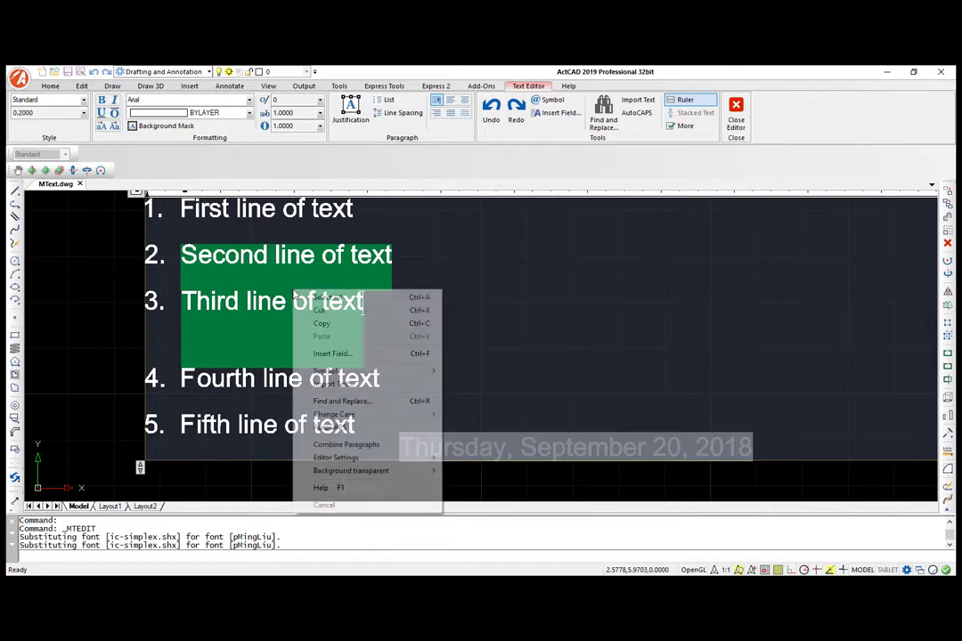
{"action": "right_click", "coordinate": [294, 291]}
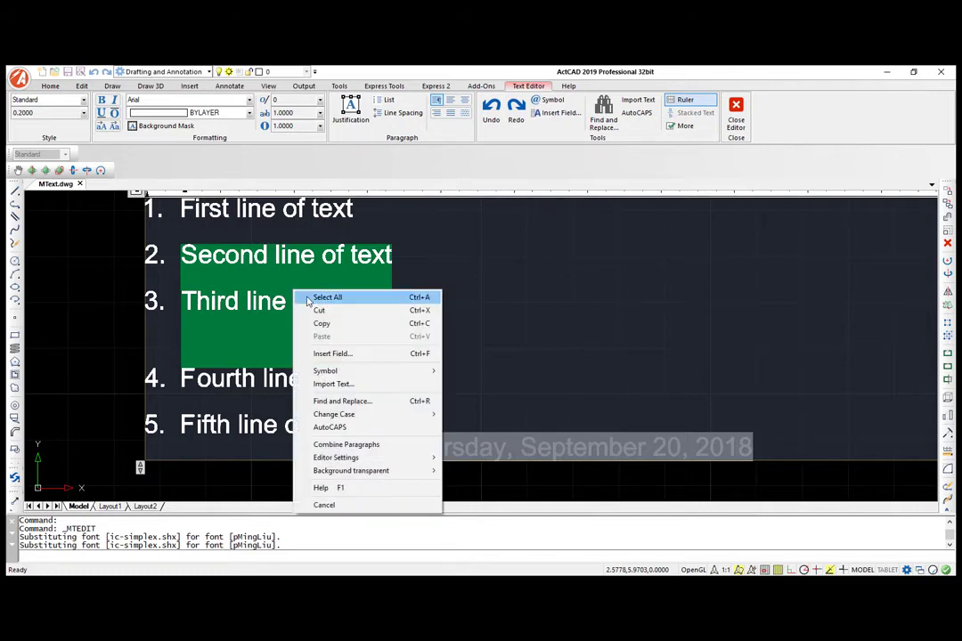
{"action": "left_click", "coordinate": [348, 444]}
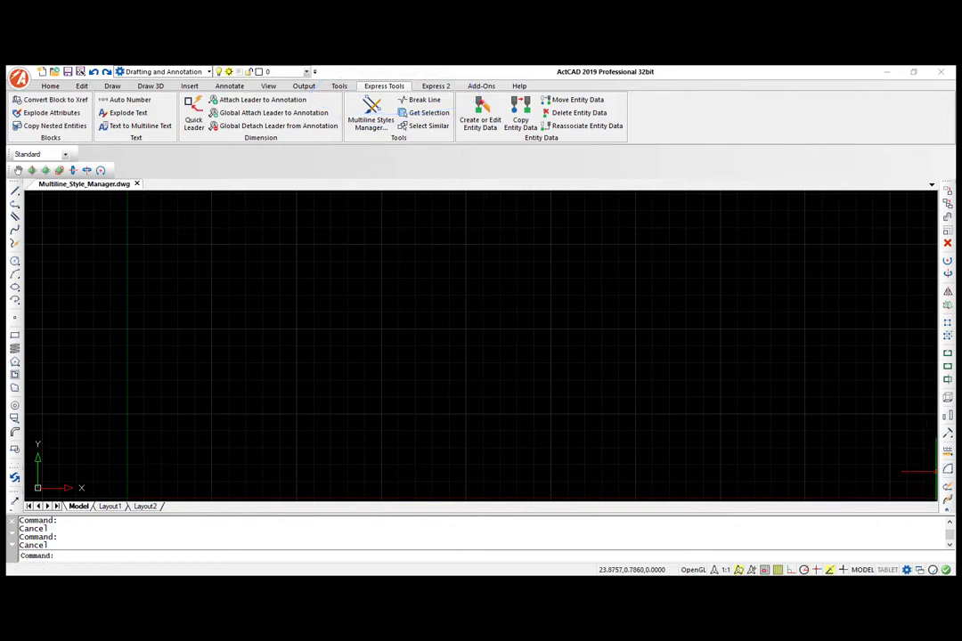
Step: Open the STANDARD multiline style for modification in the Multiline Styles Manager and enable the display of joints
{"action": "left_click", "coordinate": [379, 119]}
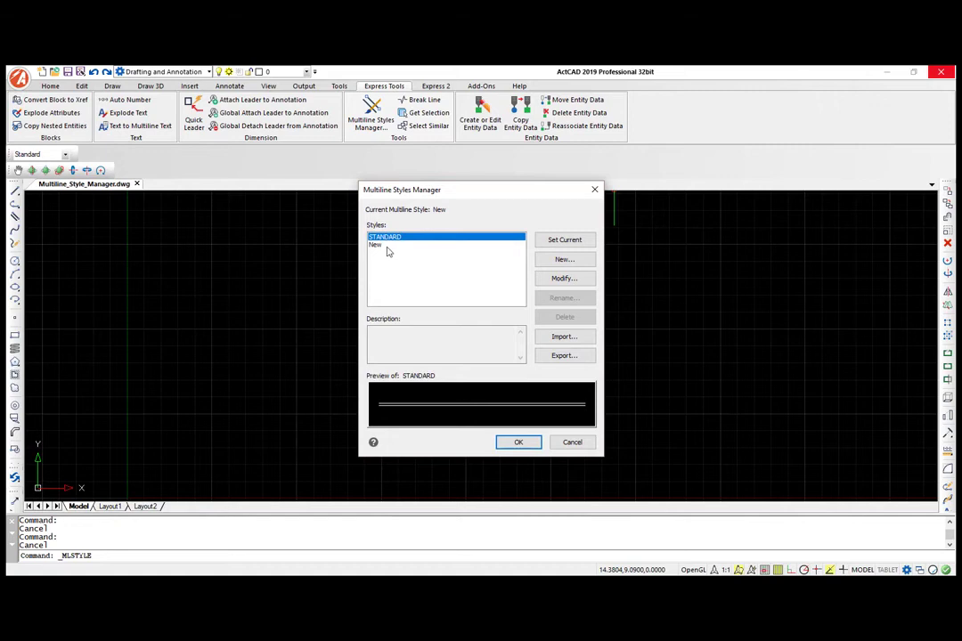
{"action": "left_click", "coordinate": [564, 279]}
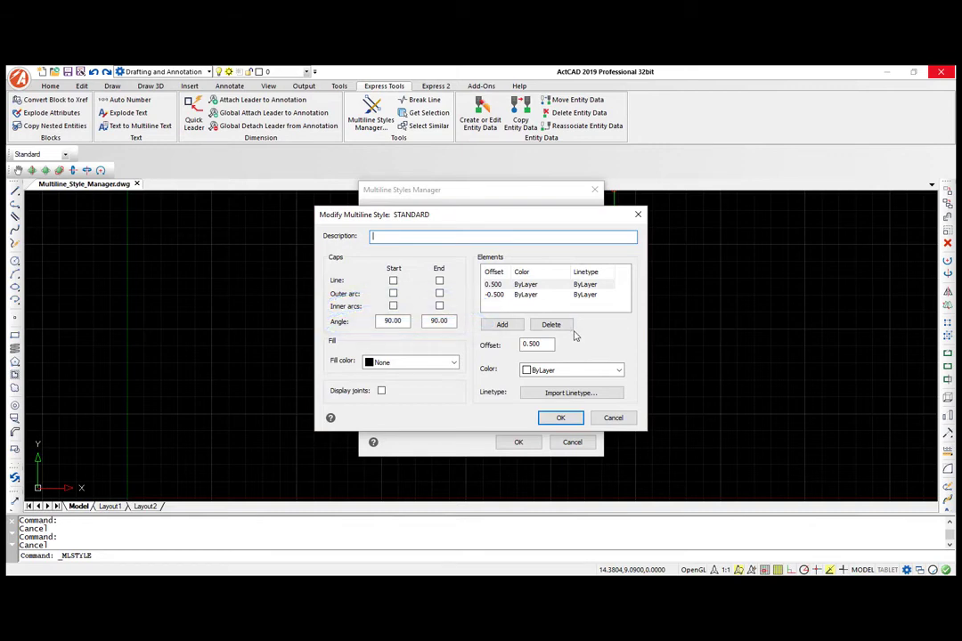
{"action": "left_click", "coordinate": [381, 390]}
Step: Add a line element with offset 0.000 to the STANDARD multiline style and delete that element again
{"action": "left_click", "coordinate": [503, 325]}
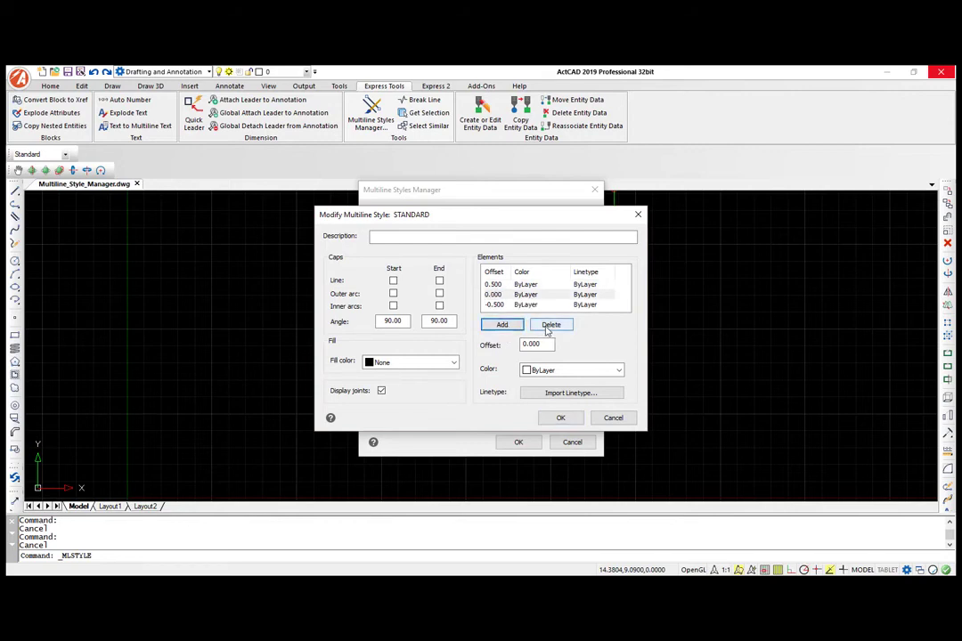
{"action": "left_click", "coordinate": [550, 325]}
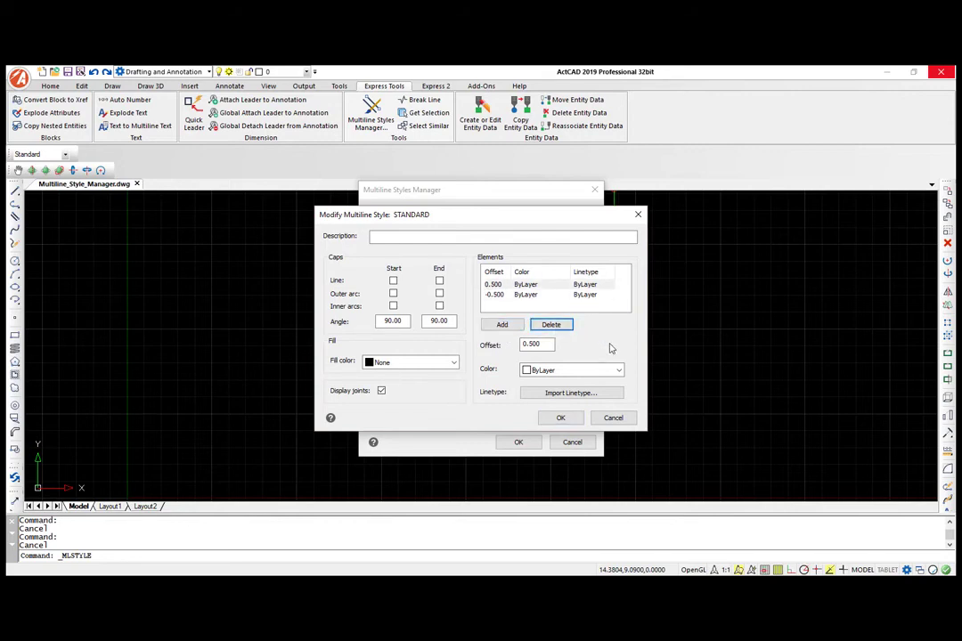